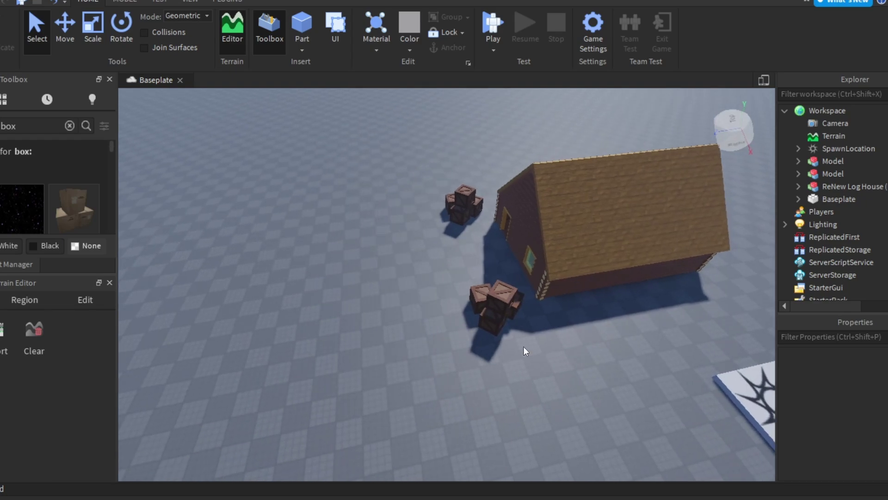
- Duplicate the log house and move the copy across the baseplate, opposite the original house's front
key("a")
key("d")
right_click(567, 224)
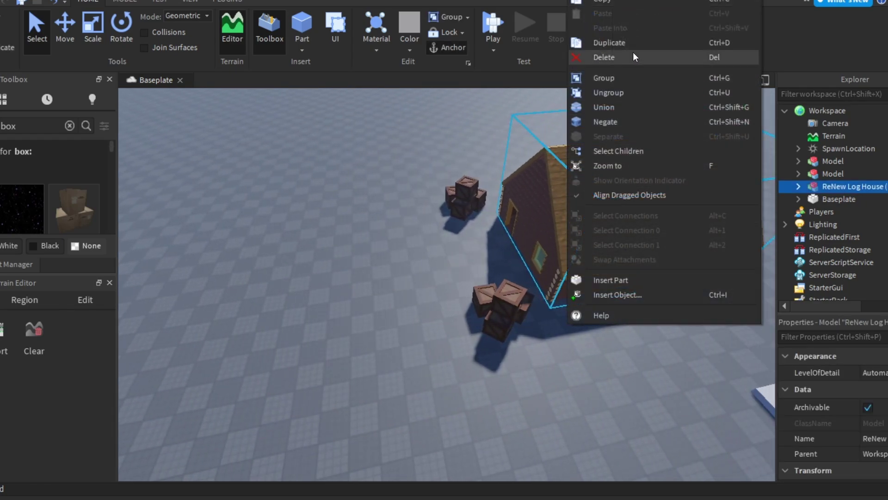
left_click(617, 43)
left_click_drag(602, 198, 295, 344)
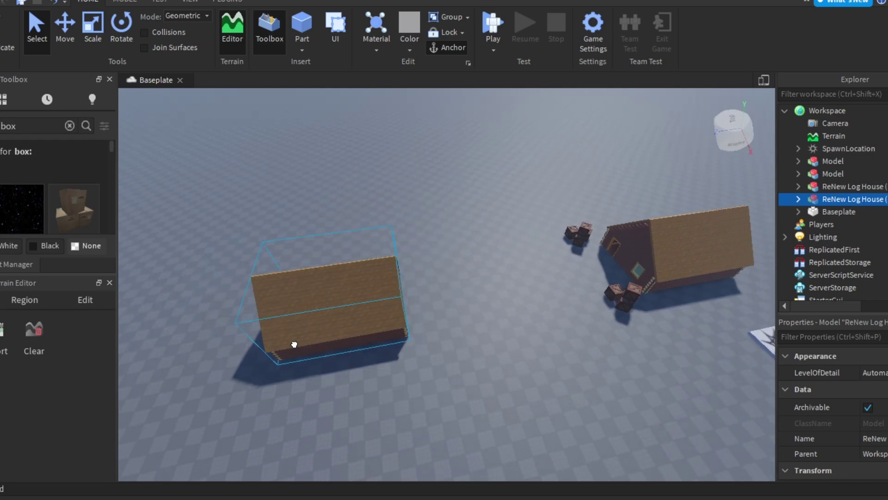
- Rotate the copied log house around its vertical axis so its door faces the original house
right_click(328, 325)
left_click(325, 296)
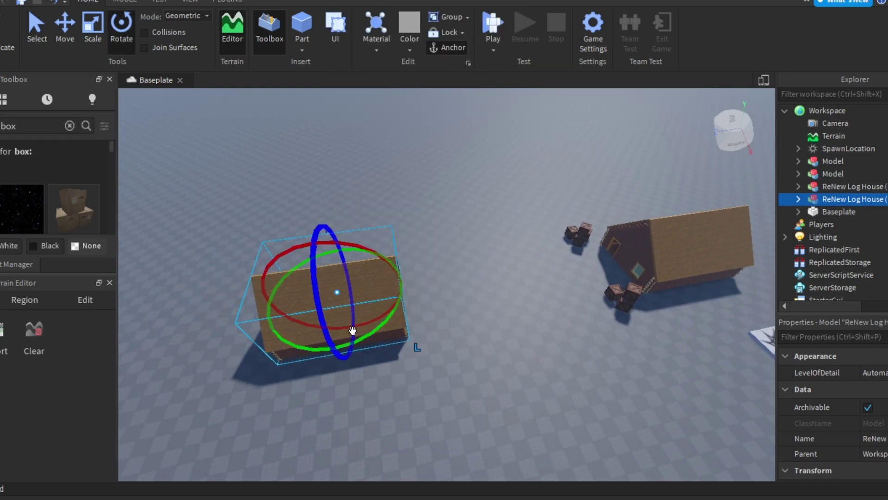
left_click_drag(377, 328, 403, 268)
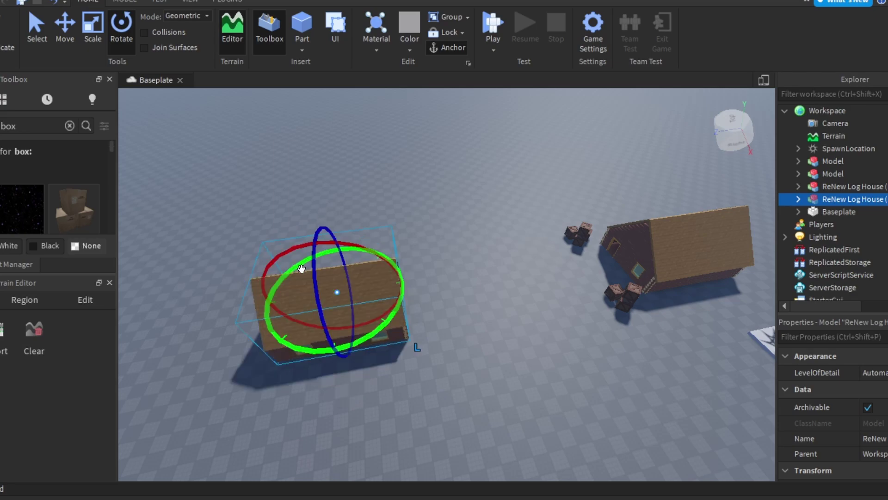
left_click(457, 358)
- Duplicate a crate stack in front of the original house and move the copy beside the second house's doorway
scroll(457, 354, "up", 2)
right_click_drag(457, 354, 466, 352)
scroll(457, 354, "up", 2)
scroll(460, 353, "down", 2)
left_click(465, 256)
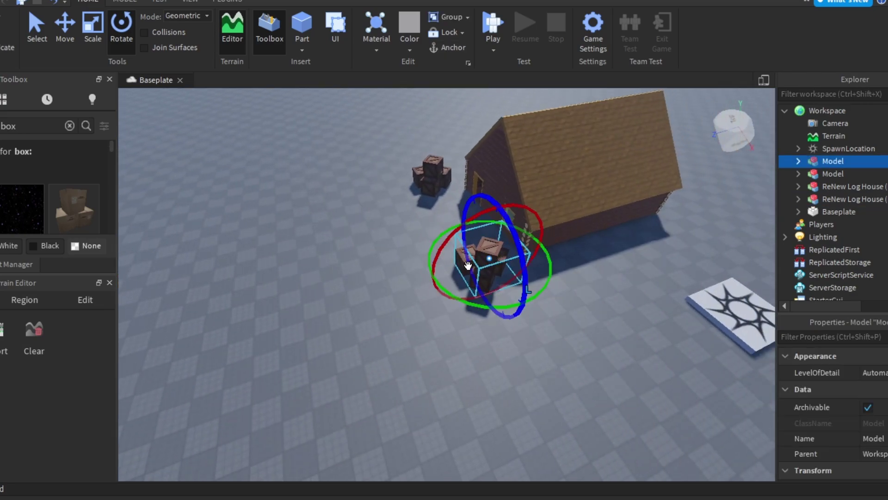
right_click(479, 261)
left_click(522, 42)
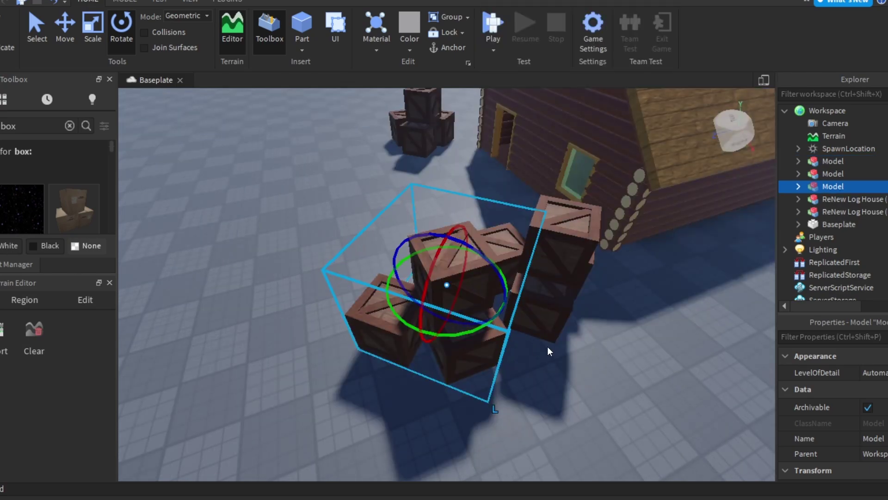
right_click_drag(548, 346, 632, 359)
scroll(632, 359, "down", 2)
scroll(631, 359, "down", 2)
key("a")
left_click_drag(566, 319, 301, 265)
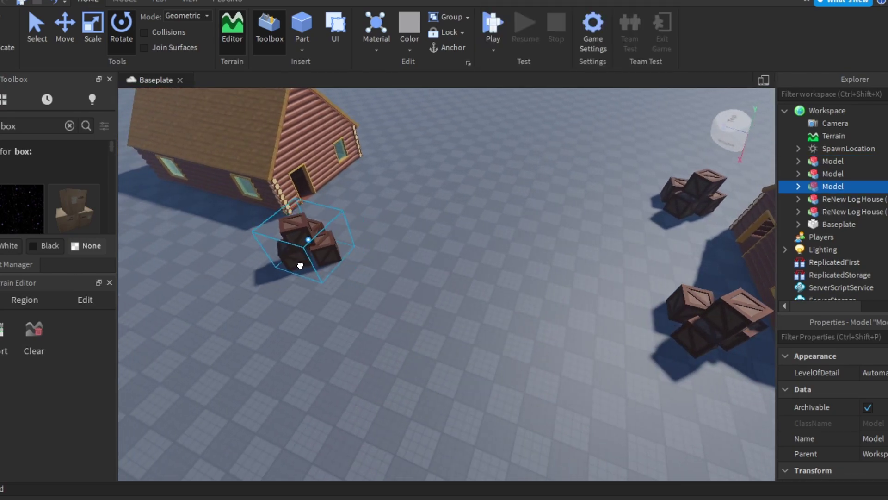
- Place another copy of the crate stack at the other front corner of the second house
left_click(324, 327)
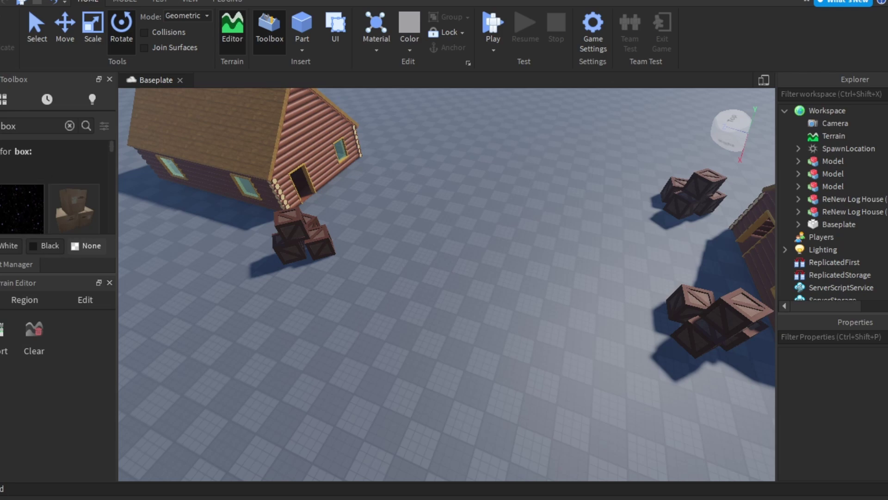
left_click_drag(348, 173, 395, 160)
left_click(488, 288)
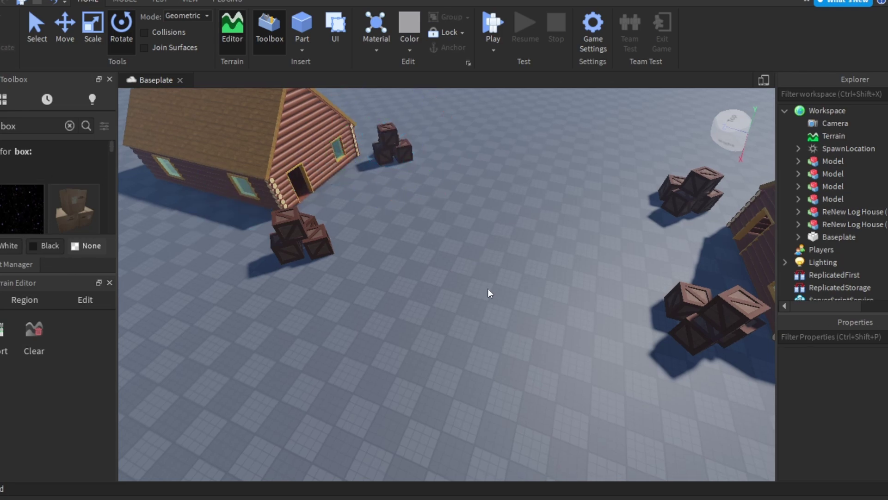
- Add the starry night sky model from the box search results to the scene
scroll(488, 289, "down", 5)
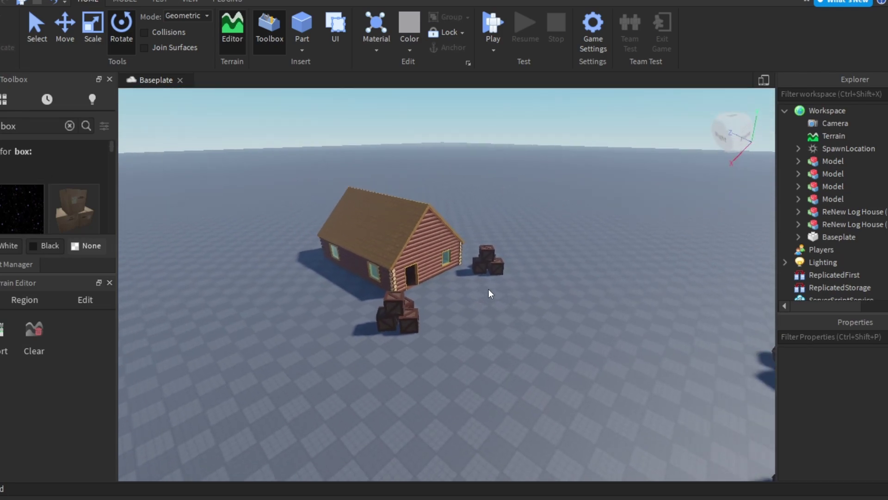
right_click_drag(488, 289, 505, 288)
left_click(27, 213)
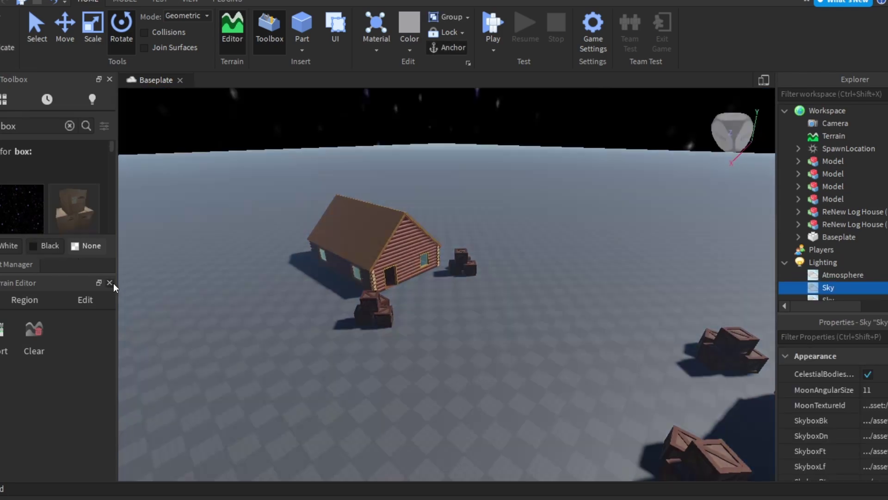
right_click_drag(404, 382, 402, 390)
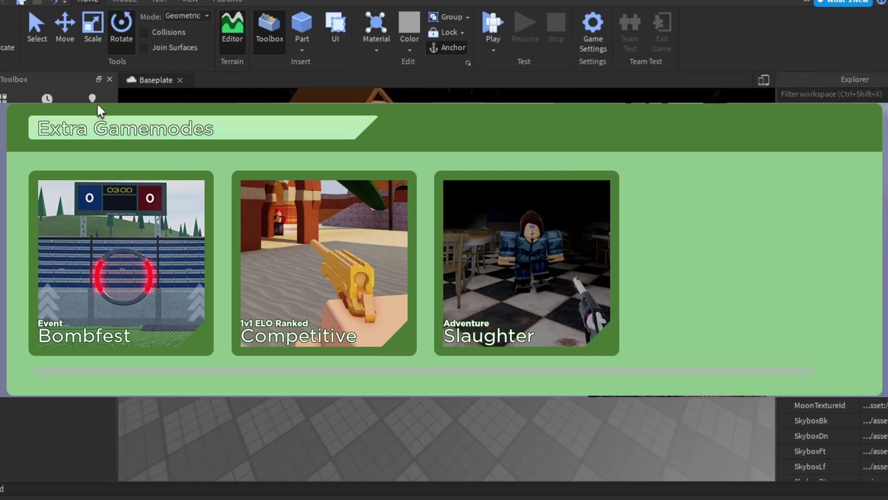
- Search the Toolbox for shipping container and place the blue container stack in the area between the two houses
left_click(21, 126)
type("shiping")
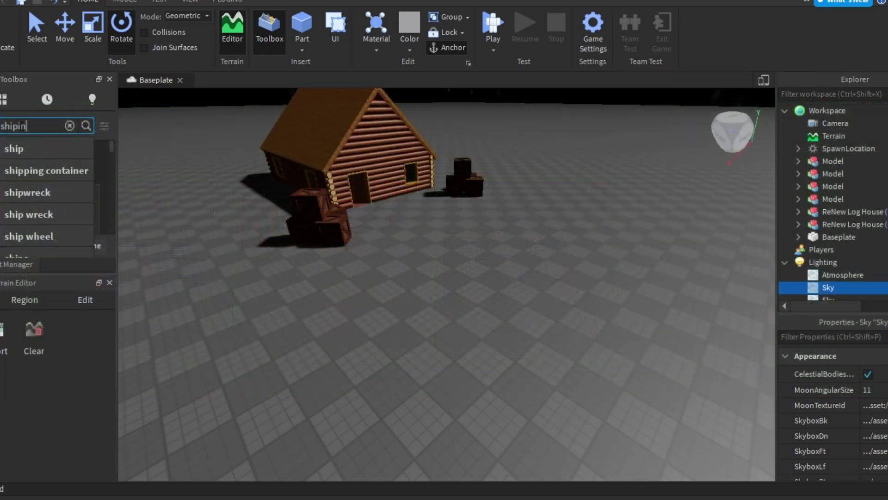
left_click(34, 148)
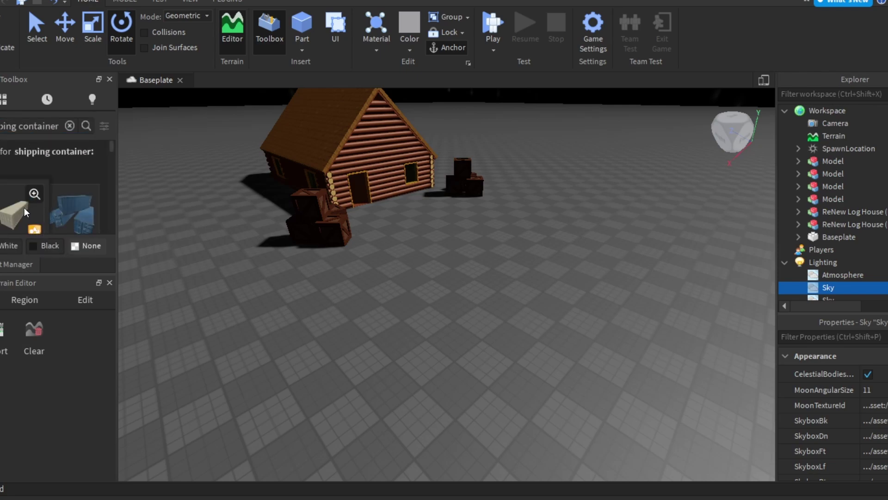
left_click_drag(89, 224, 582, 273)
right_click_drag(582, 273, 582, 273)
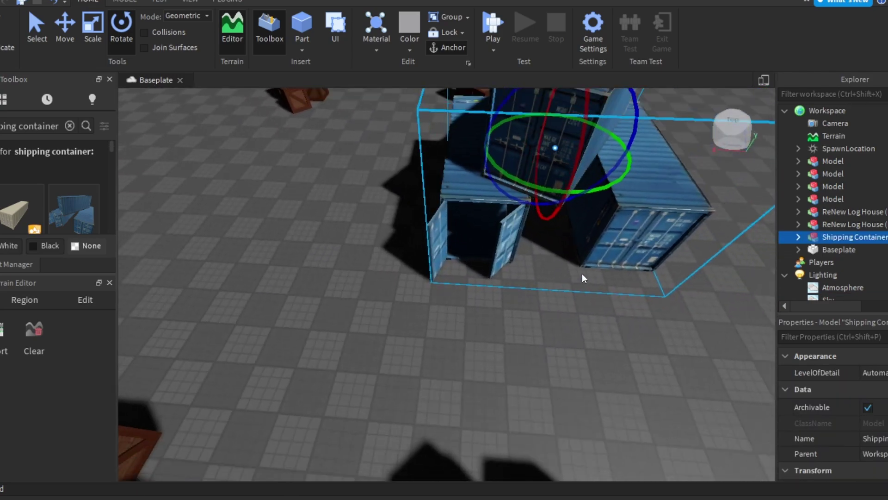
scroll(582, 274, "down", 3)
left_click_drag(535, 223, 504, 241)
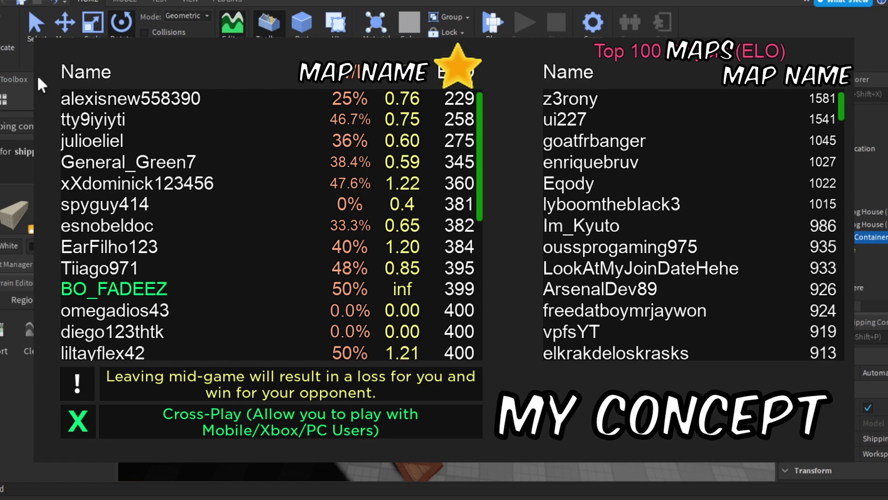
- Insert the beige shipping container between the houses and paste a second blue container stack at its other end
left_click(12, 214)
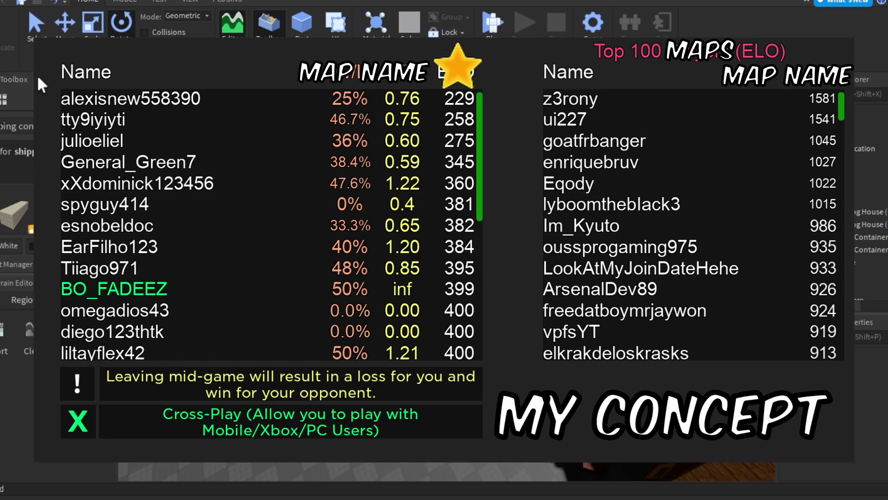
key("ctrl+v")
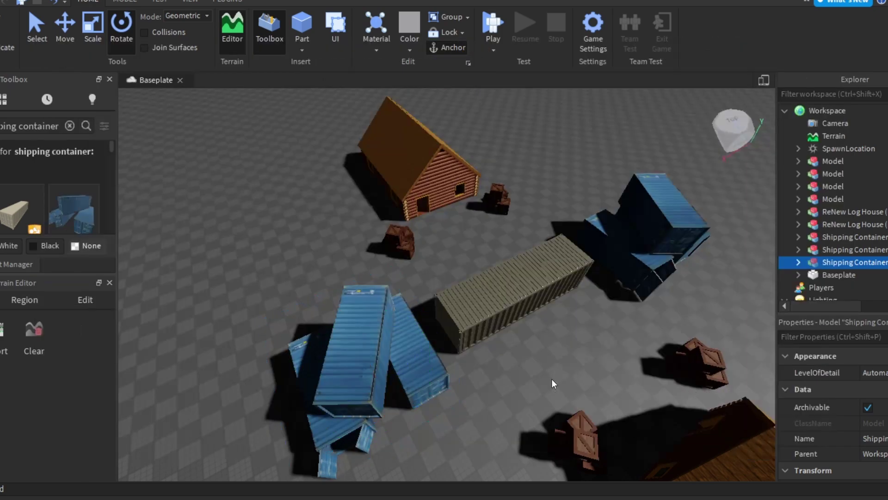
left_click(552, 378)
right_click_drag(551, 378, 552, 378)
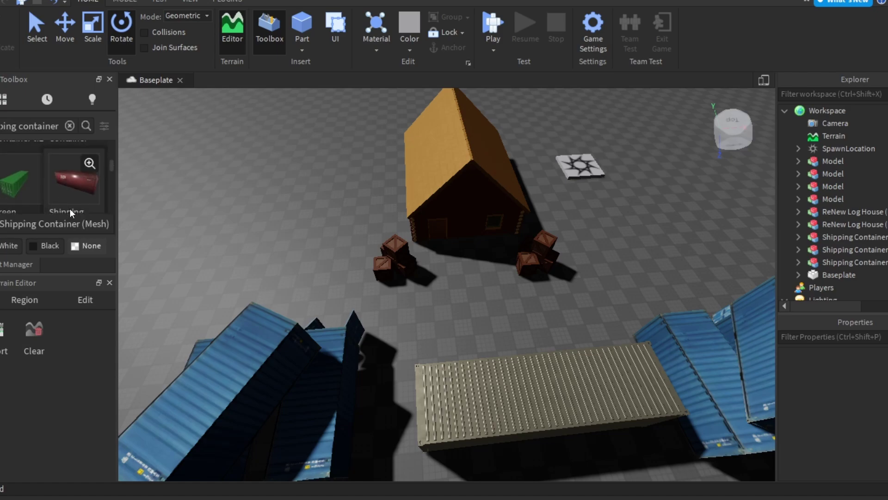
- Move the spawn location behind the second log house
scroll(70, 209, "down", 2)
mouse_move(492, 341)
right_mouse_down()
mouse_move(506, 348)
mouse_move(493, 340)
right_mouse_up()
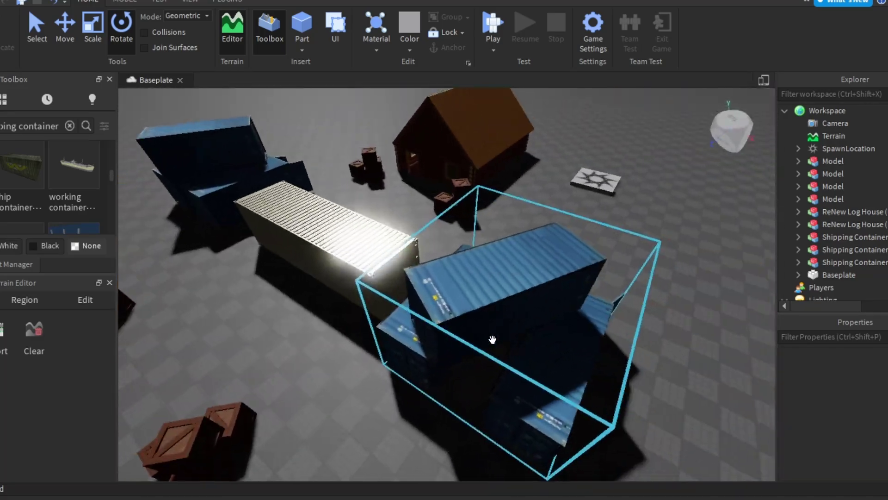
key("d")
left_click_drag(529, 188, 283, 431)
right_click_drag(283, 430, 332, 370)
key("ctrl+4")
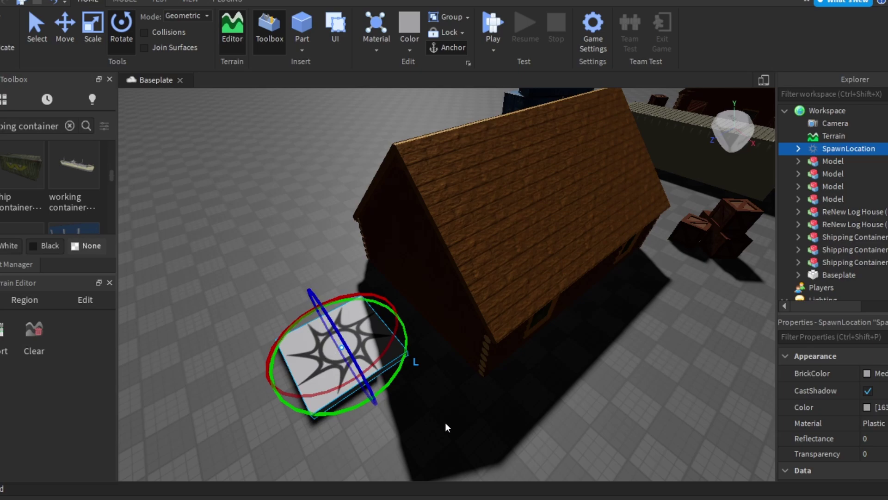
- Duplicate the spawn location and move the copy behind the original log house
right_click(304, 355)
left_click(348, 60)
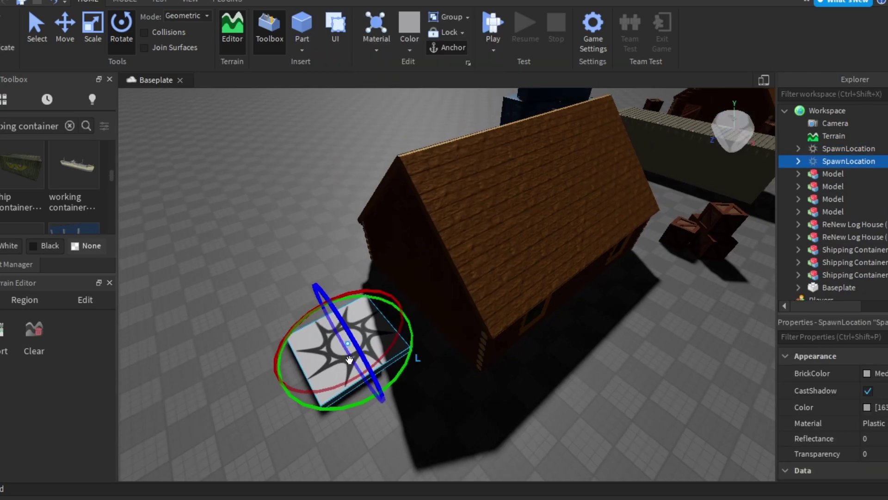
left_click_drag(343, 361, 565, 387)
right_click_drag(565, 387, 542, 377)
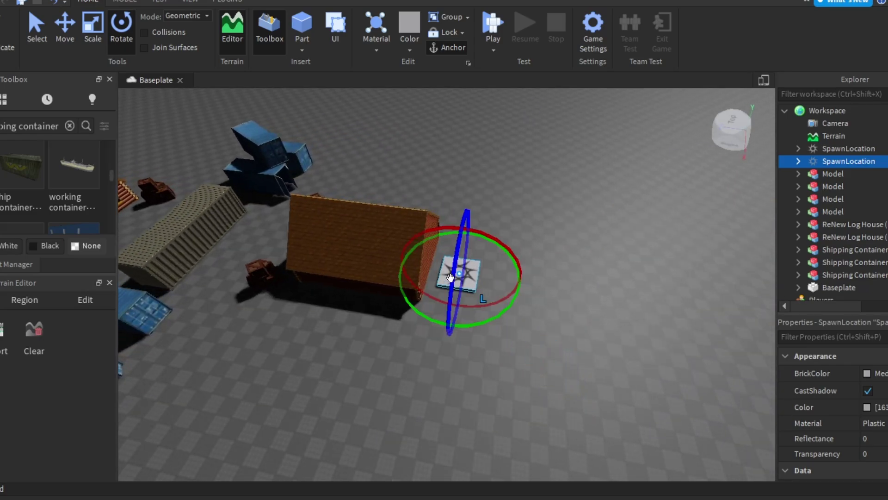
right_click_drag(451, 342, 419, 331)
left_click(423, 334)
- Search the Toolbox for lamp post and place a lamp on the ground near the end of the beige container
key("a")
key("w")
key("d")
key("s")
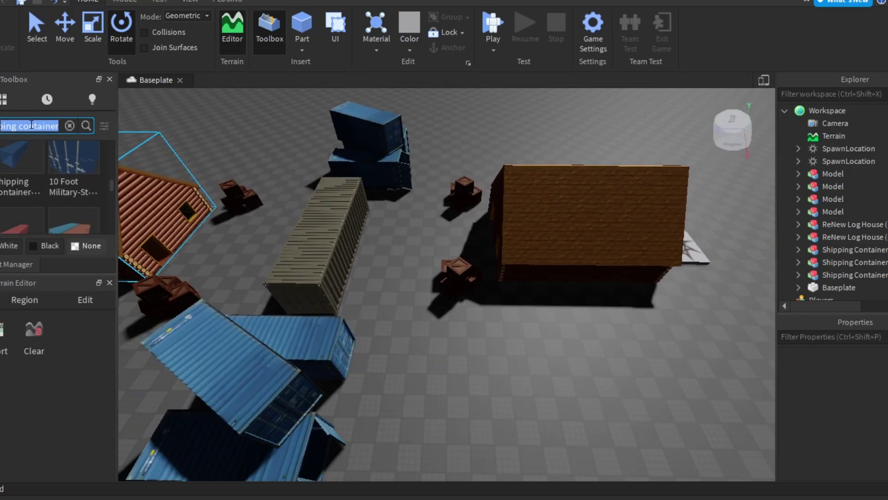
type("lamp")
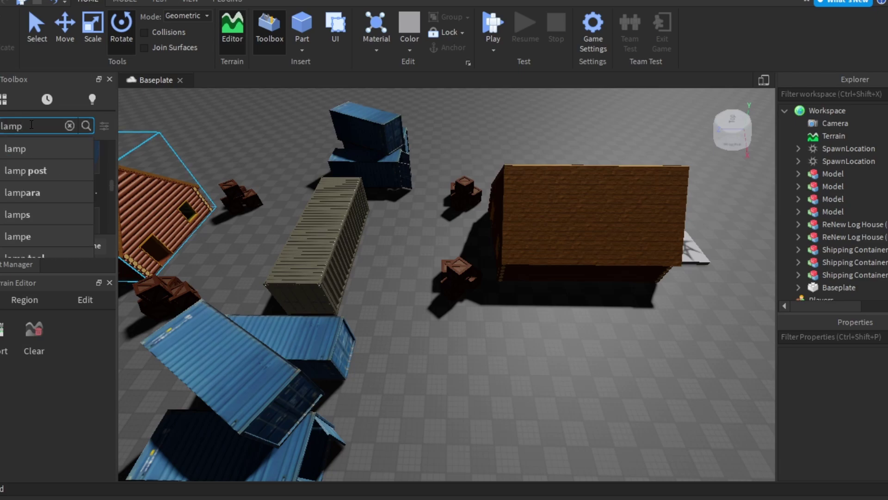
left_click(42, 167)
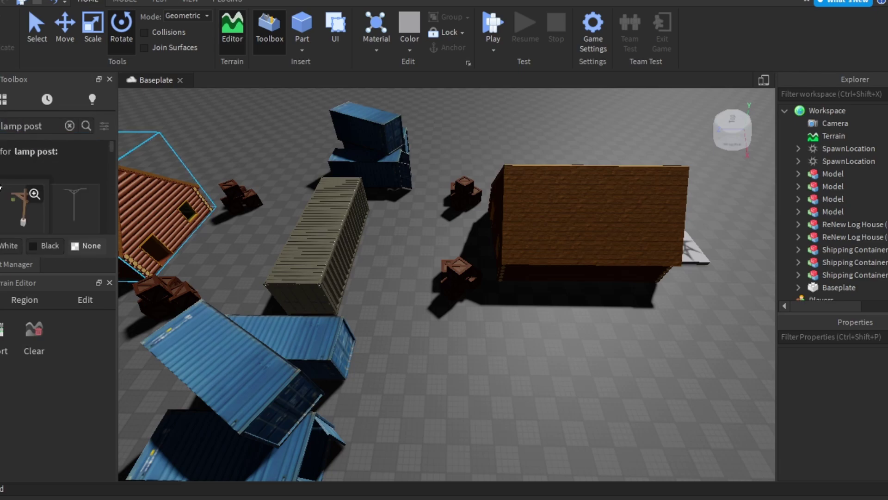
left_click_drag(321, 305, 394, 319)
right_click(454, 351)
left_click(484, 405)
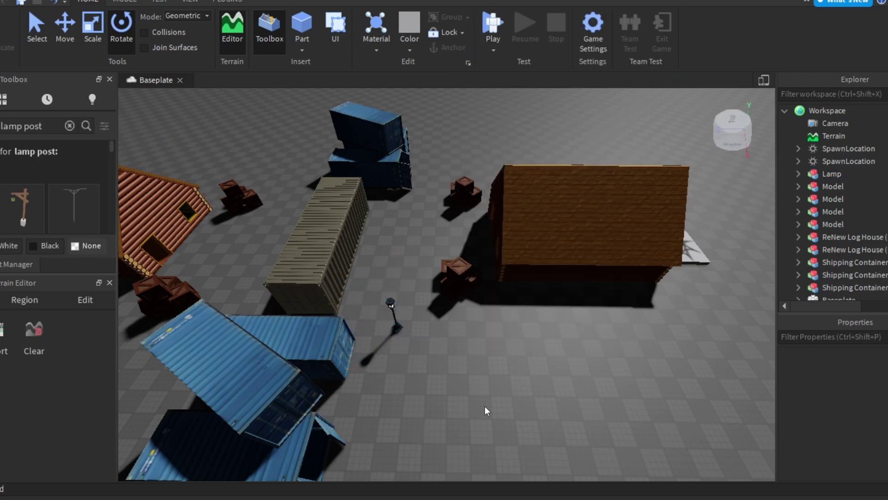
- Move the lamp beside one of the crate stacks in front of the original house
key("d")
right_click_drag(484, 405, 484, 404)
key("w")
left_click(528, 315)
scroll(529, 315, "down", 1)
left_click_drag(529, 316, 393, 334)
left_click(507, 368)
key("d")
right_click_drag(548, 382, 548, 375)
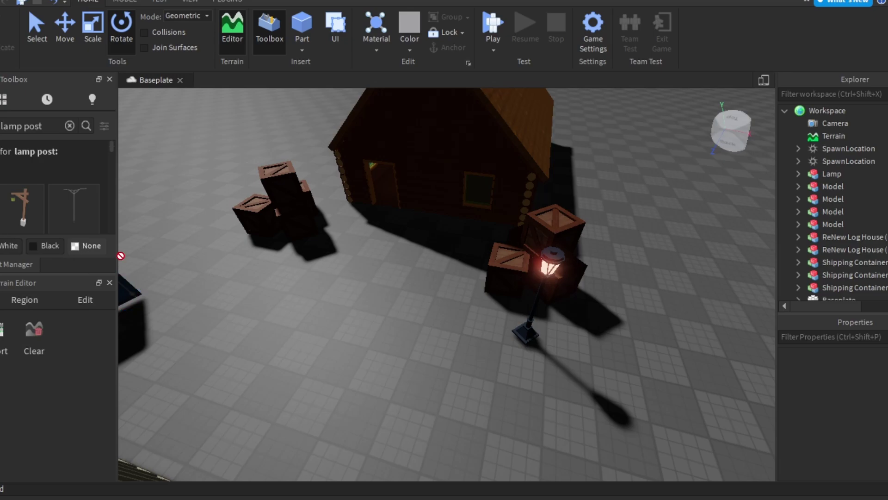
- Insert a second lamp beside the other crate stack in front of the original house
left_click_drag(120, 255, 244, 272)
right_click_drag(328, 321, 329, 323)
left_click(535, 334)
scroll(488, 323, "down", 1)
right_click_drag(487, 324, 505, 311)
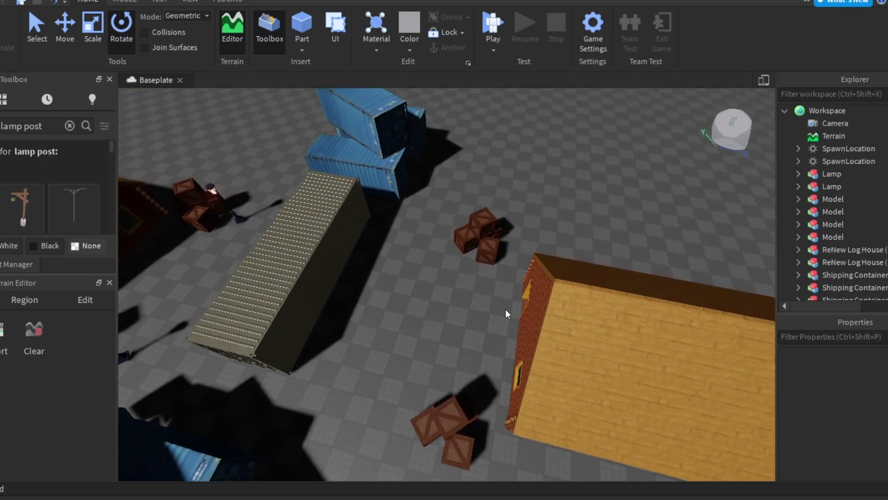
- Insert two more lamps, one beside each crate stack in front of the second house
scroll(505, 311, "up", 2)
left_click_drag(10, 220, 26, 224)
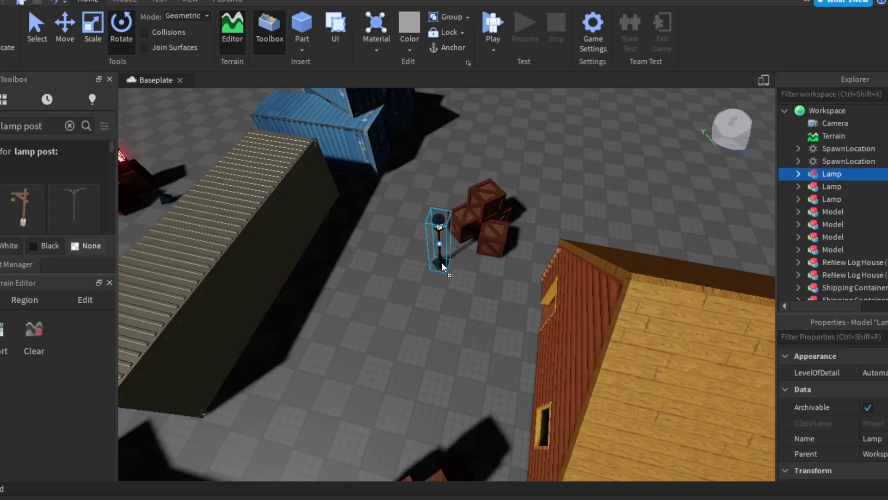
left_click_drag(25, 224, 396, 442)
right_click_drag(459, 370, 433, 375)
left_click(440, 377)
- Search the Toolbox for barrier and place one on the open ground between the blue container stack and the crates
key("s")
key("w")
key("s")
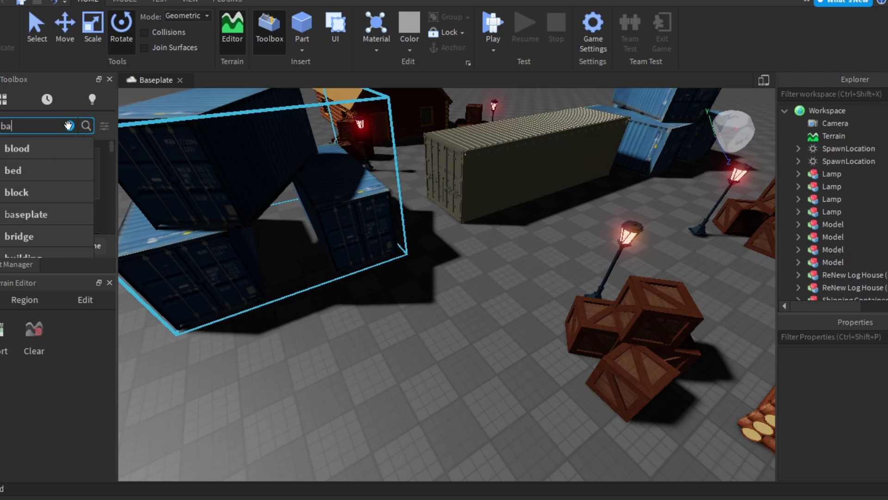
left_click(38, 174)
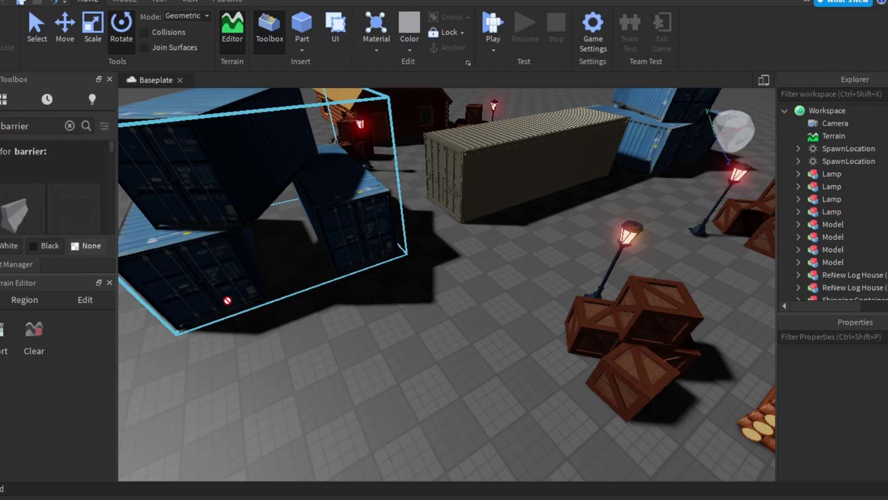
left_click_drag(228, 300, 507, 274)
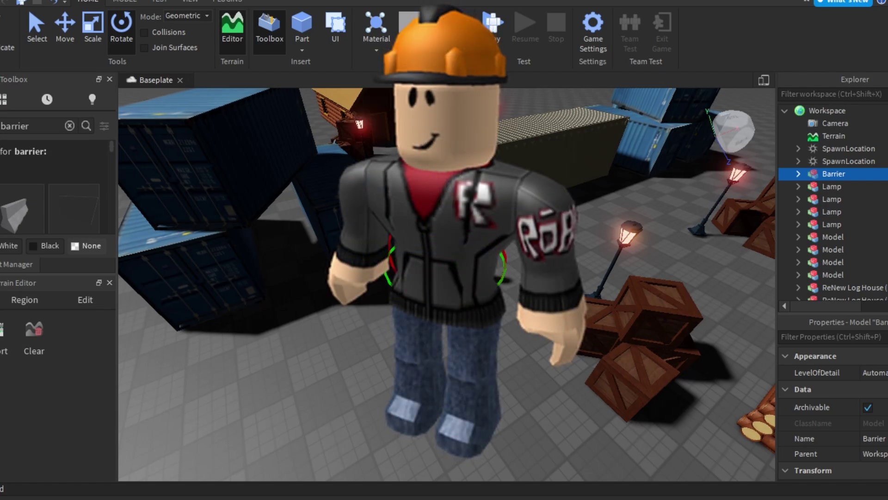
- Duplicate the barrier and move the copy to another spot on the ground between the containers and crates
mouse_move(506, 274)
right_mouse_down()
mouse_move(441, 274)
mouse_move(507, 274)
right_mouse_up()
left_click(442, 274)
right_click_drag(441, 274, 379, 274)
right_click(338, 274)
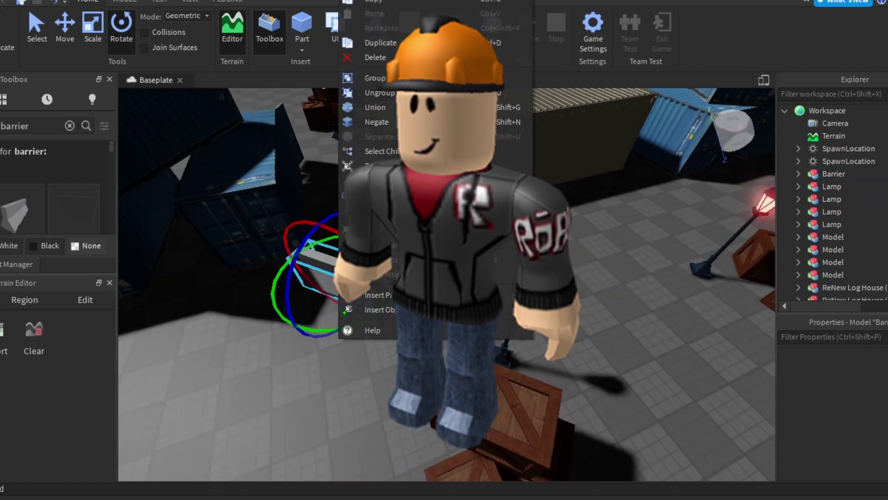
left_click(382, 43)
left_click_drag(323, 263, 495, 277)
scroll(495, 277, "up", 3)
scroll(447, 284, "down", 4)
right_click_drag(446, 284, 541, 305)
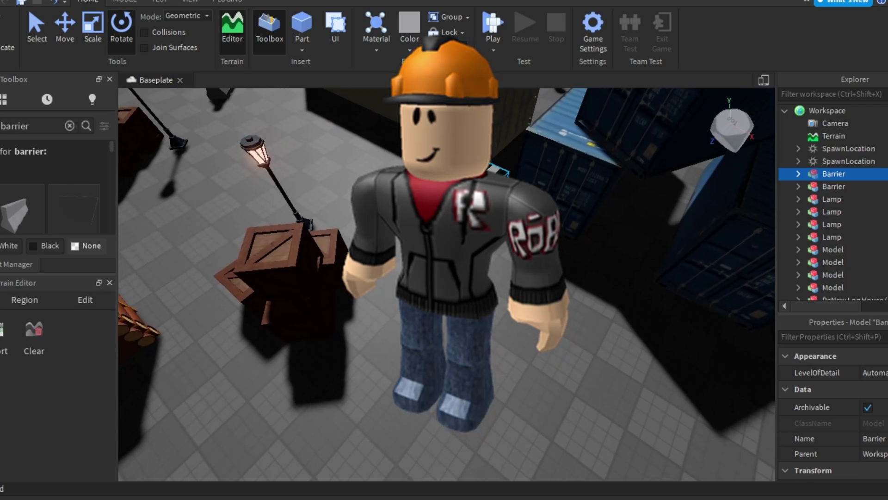
- Rotate the duplicated barrier on the open ground between the crate stack and the blue containers
left_click_drag(496, 172, 488, 206)
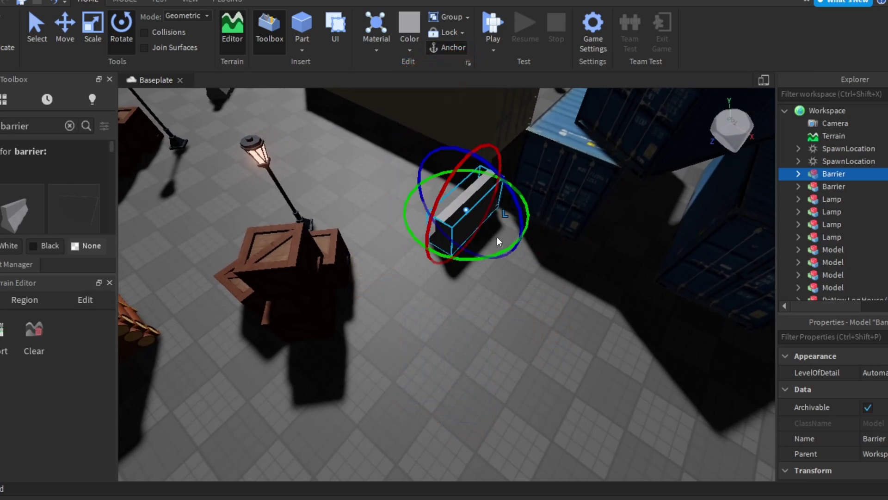
left_click_drag(508, 246, 477, 186)
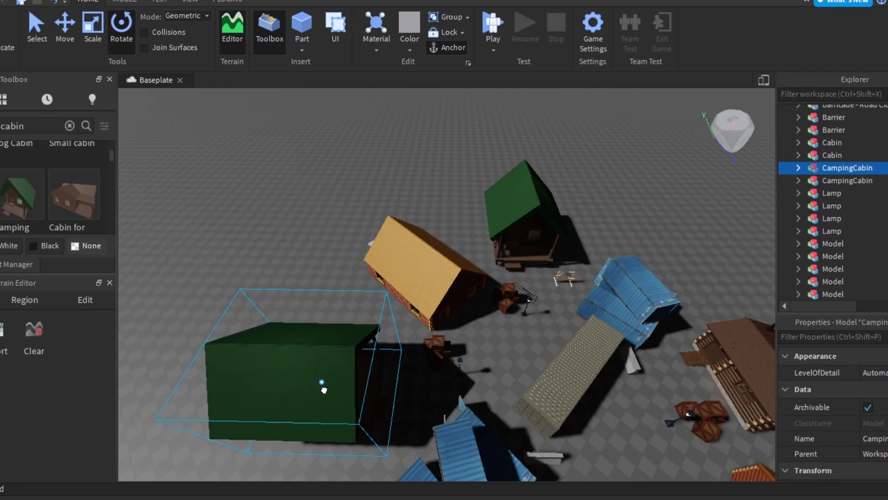
- Move the duplicated green-roofed camping cabin beside the yellow-roofed house and deselect it
left_click_drag(324, 390, 406, 422)
left_click(523, 387)
right_click_drag(523, 387, 517, 337)
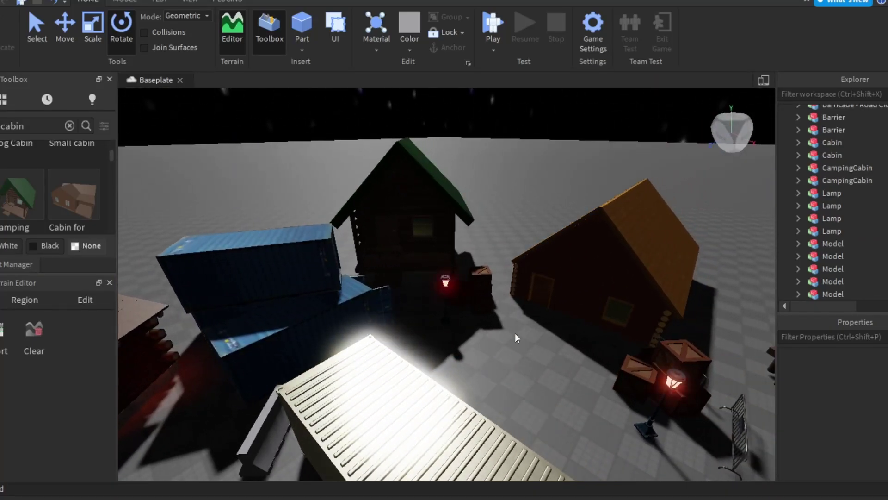
- Delete SunRays and the first of the two Sky objects from Lighting
scroll(852, 268, "up", 3)
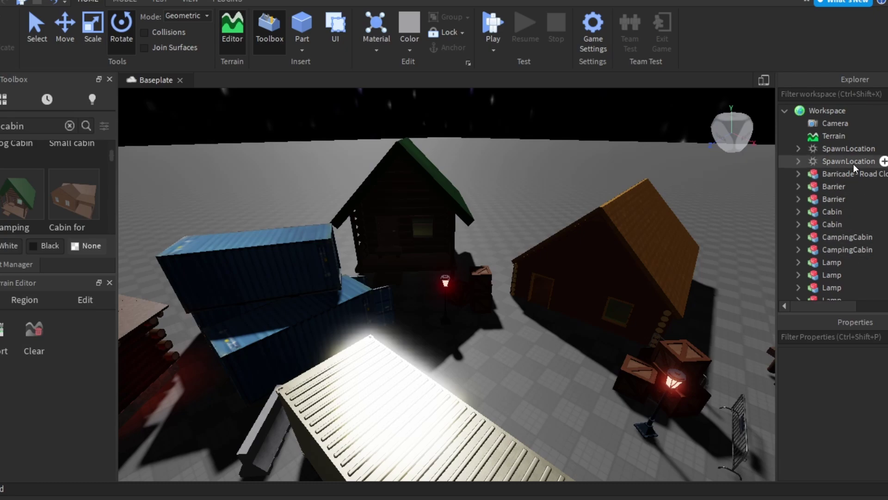
scroll(844, 135, "down", 10)
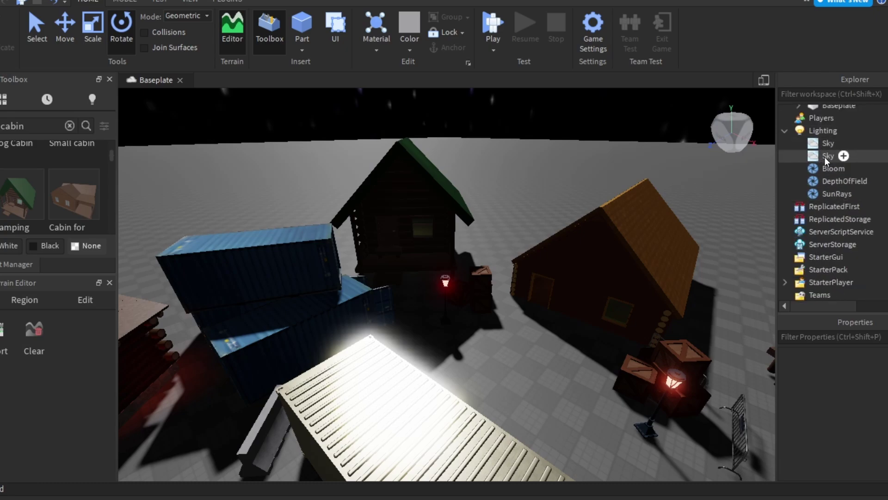
right_click(830, 193)
left_click(804, 46)
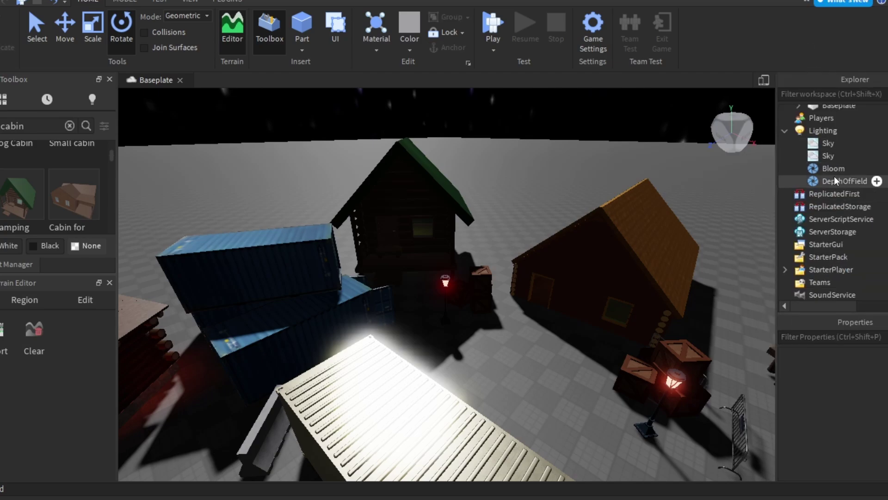
left_click(828, 144)
right_click(827, 143)
left_click(809, 205)
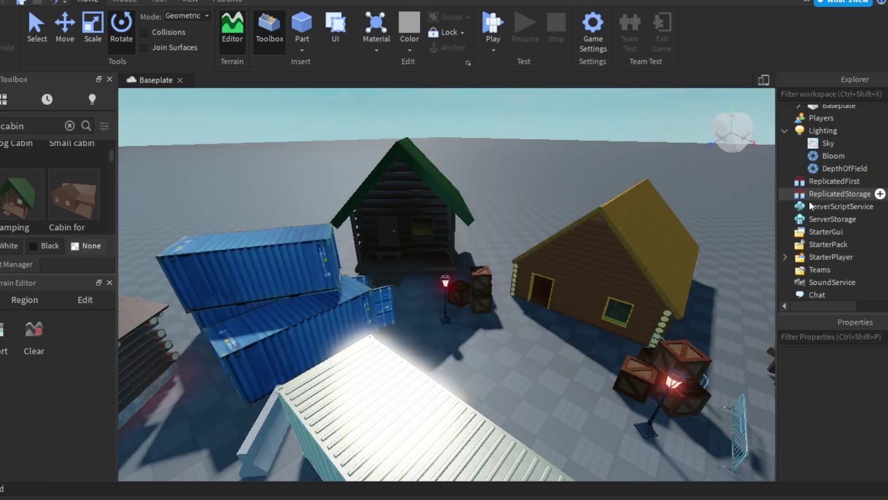
- Start a playtest and walk from the spawn location between the houses in first person
right_click_drag(476, 349, 505, 341)
scroll(504, 342, "down", 5)
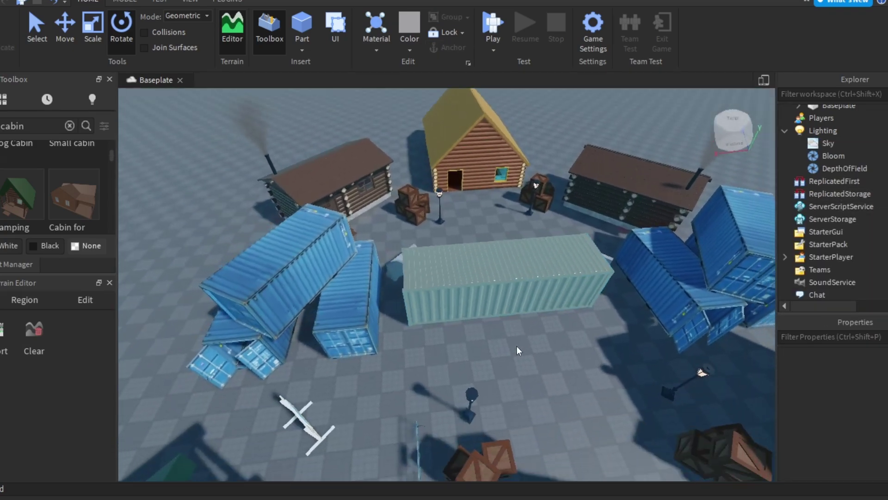
left_click(161, 1)
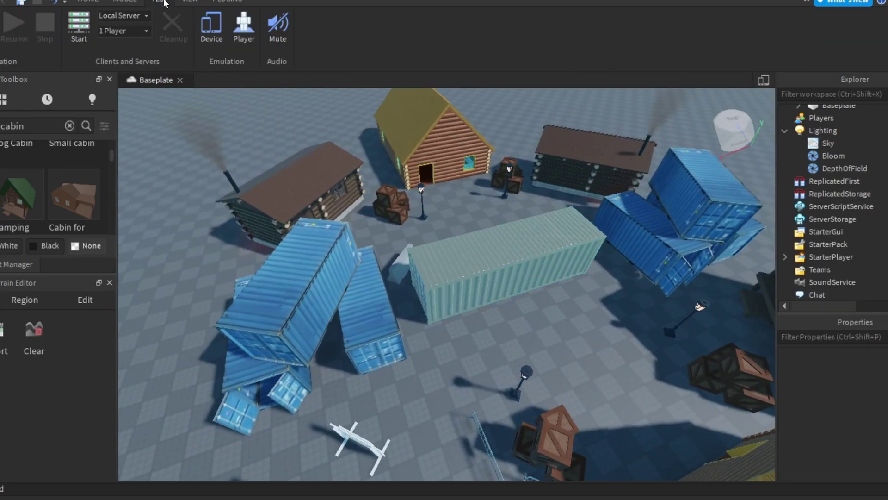
key("F5")
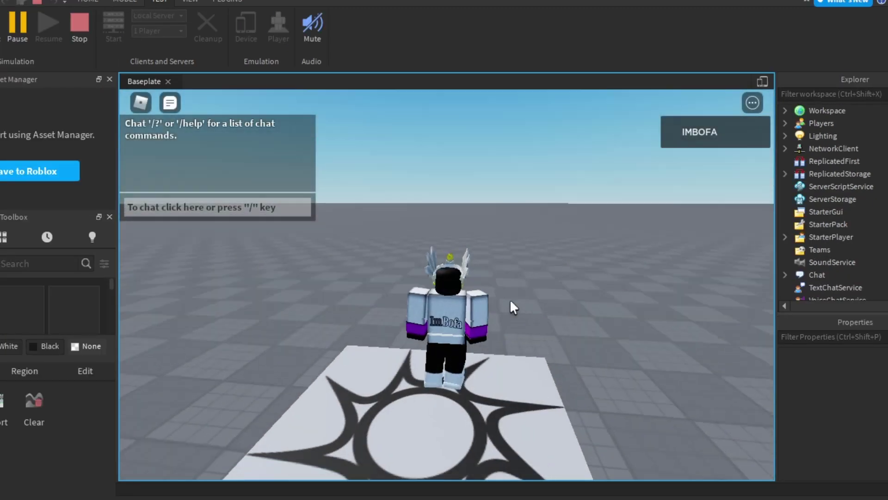
key("w")
scroll(510, 299, "up", 5)
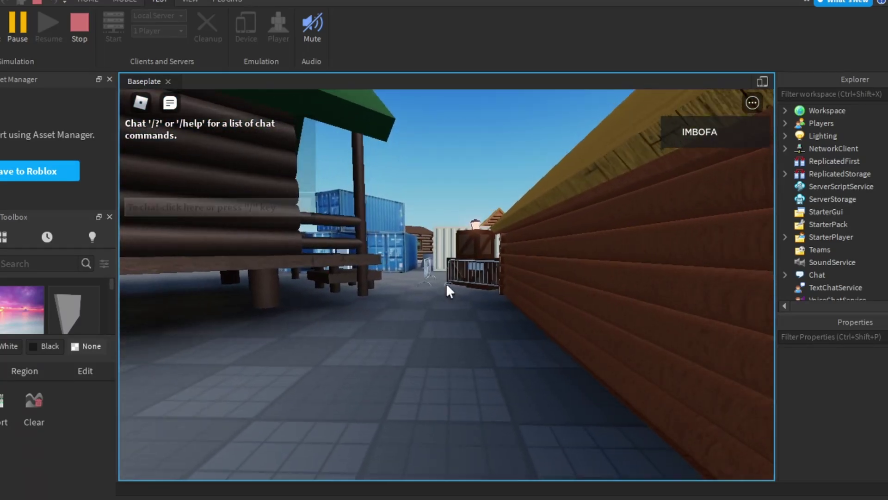
key("w")
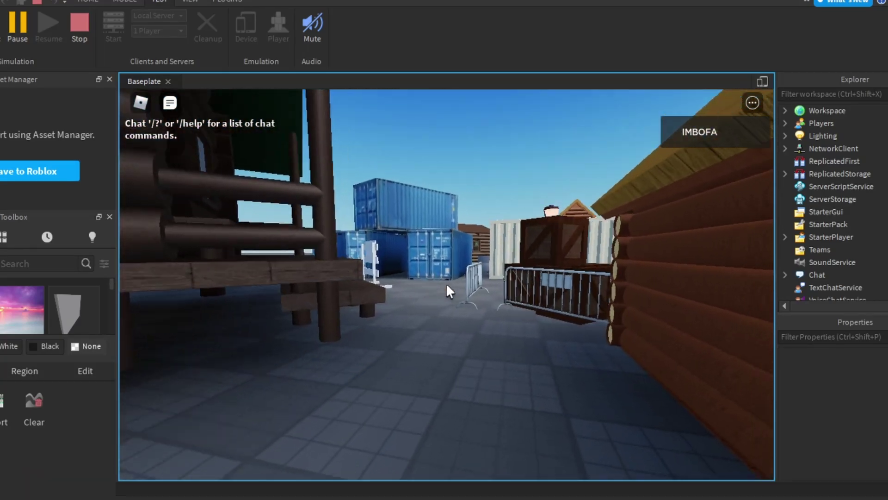
- Open the green-roofed cabin's door, look out of its window and walk back onto the porch
key("w")
key("e")
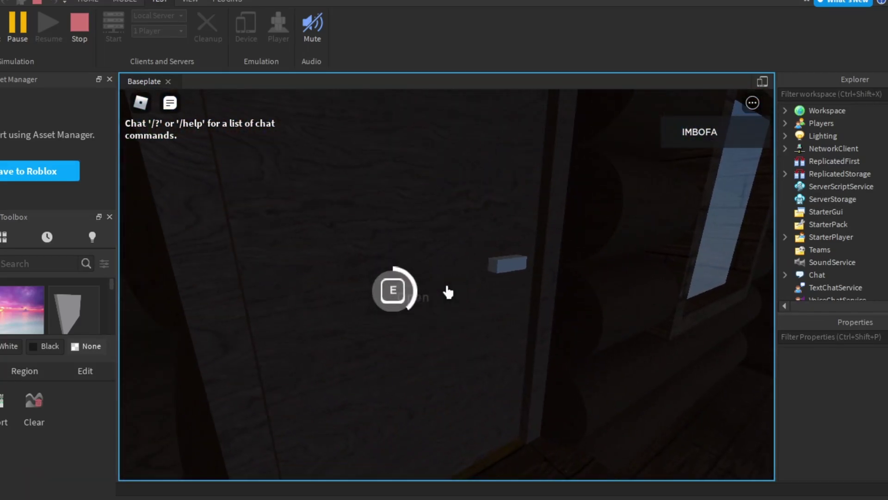
key("w")
key("w")
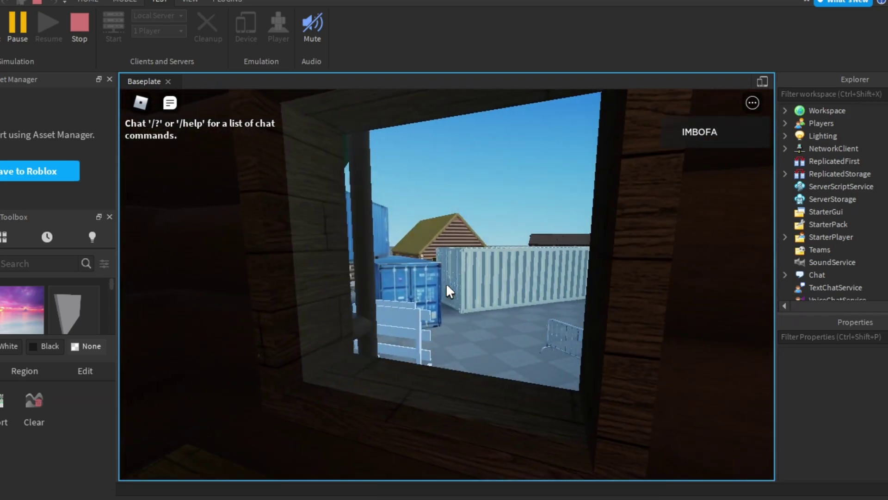
key("w")
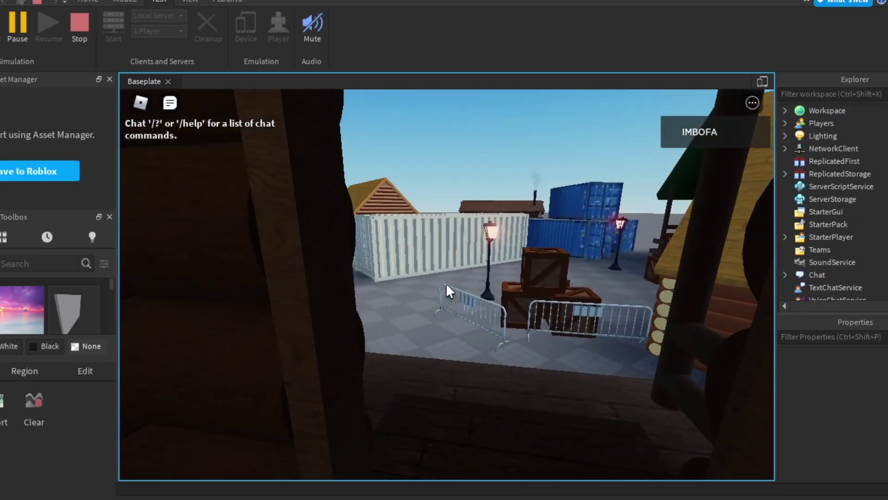
- Walk past the lamps and crates to the brown-roofed cabin, open its door and inspect the interior
key("w")
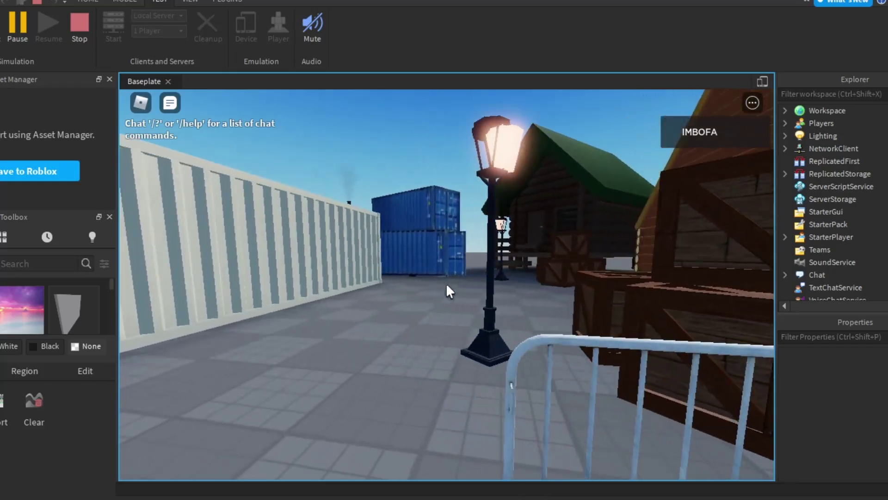
key("w")
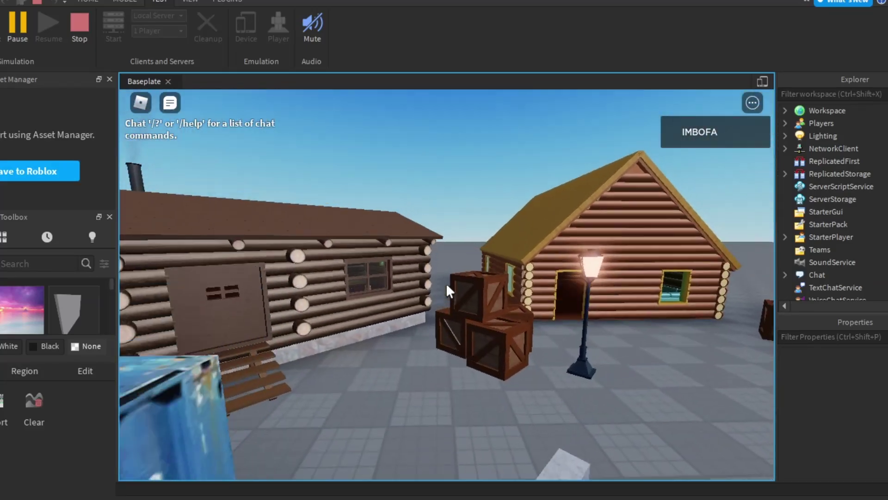
key("w")
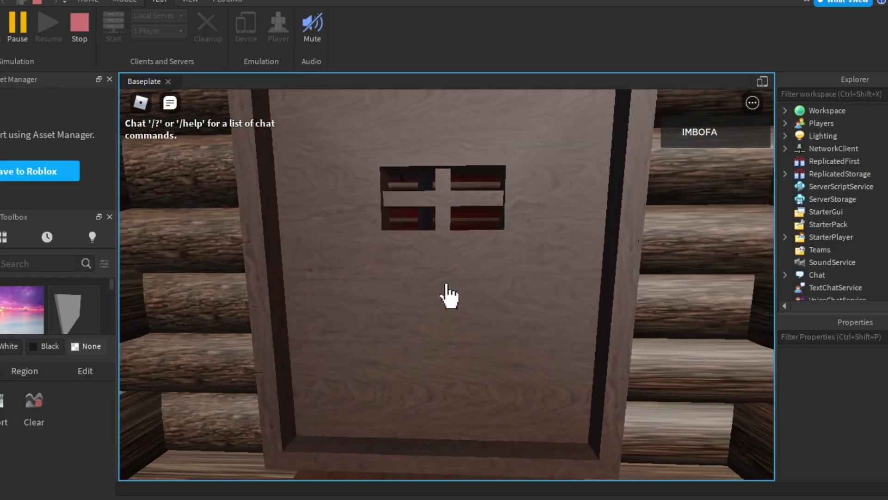
left_click(446, 292)
key("w")
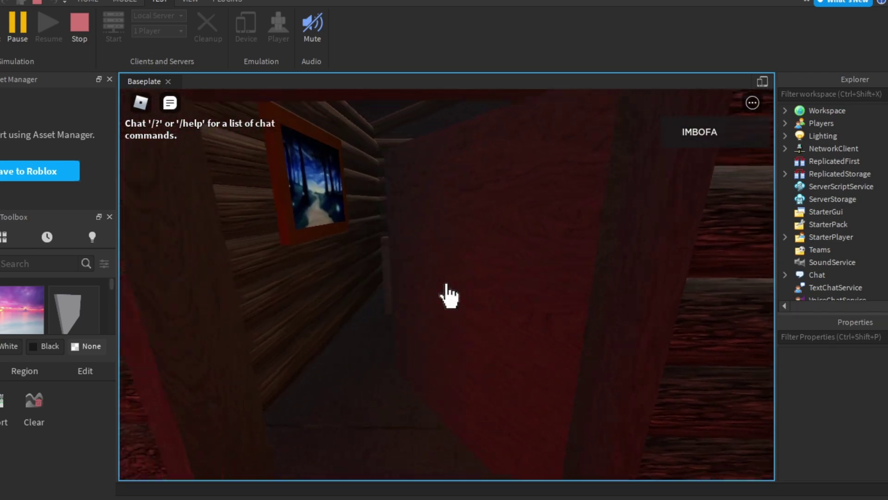
key("w")
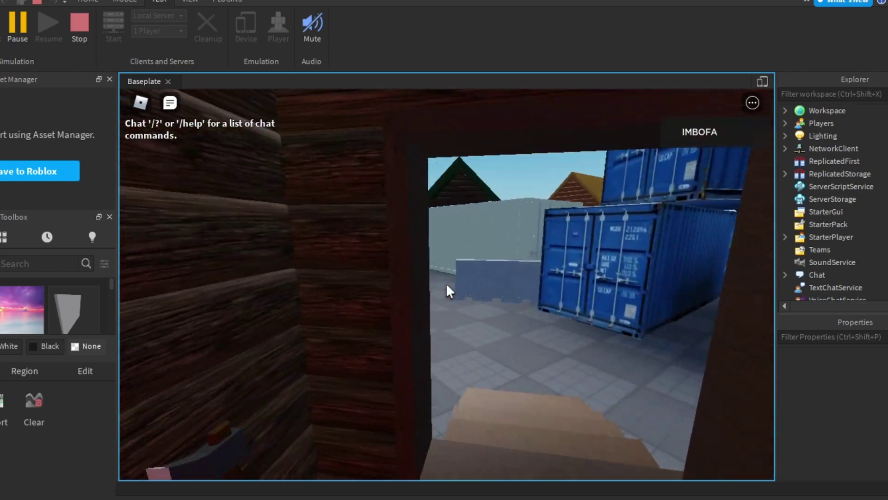
- Walk past the yellow-roofed house and crates, around the other brown-roofed cabin, to the blue containers
key("w")
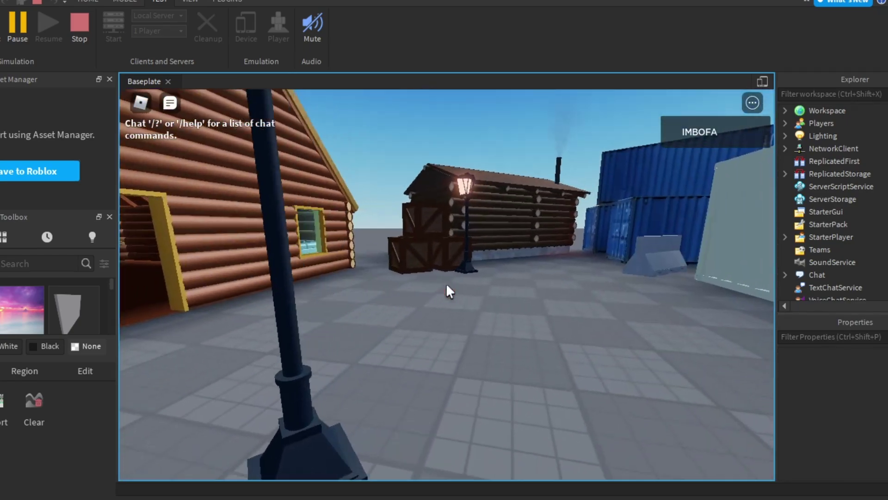
key("w")
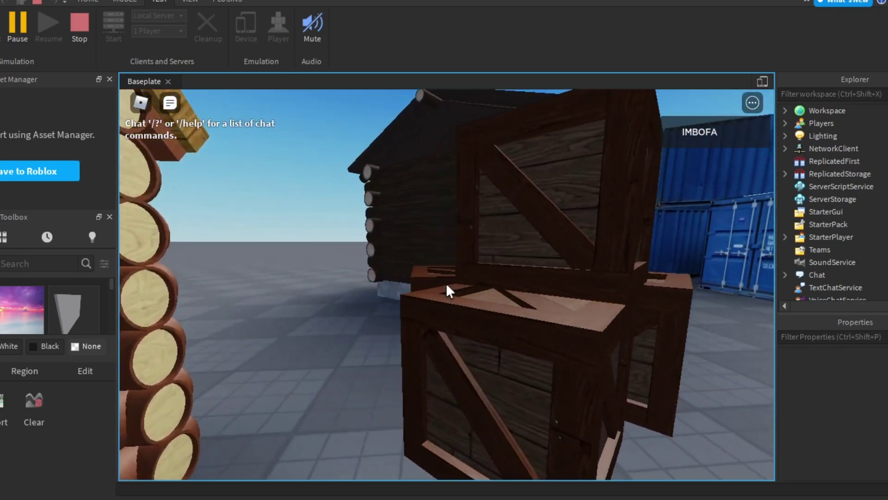
key("w")
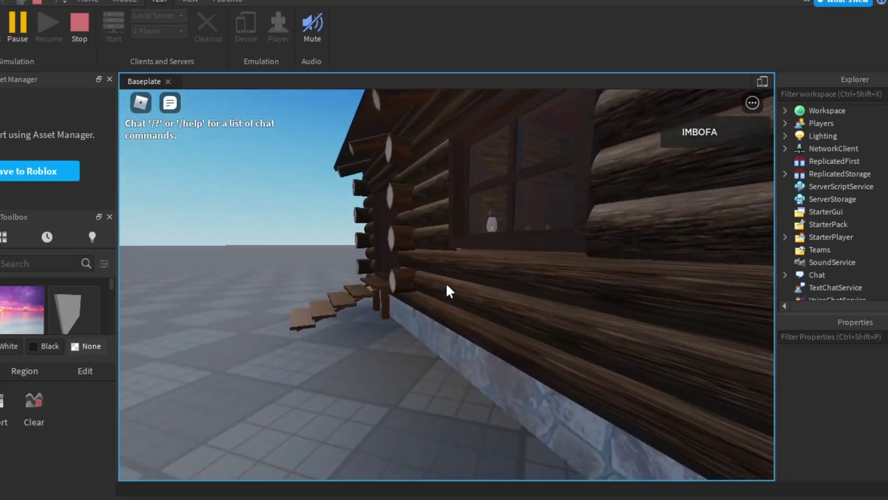
key("w")
left_click(447, 285)
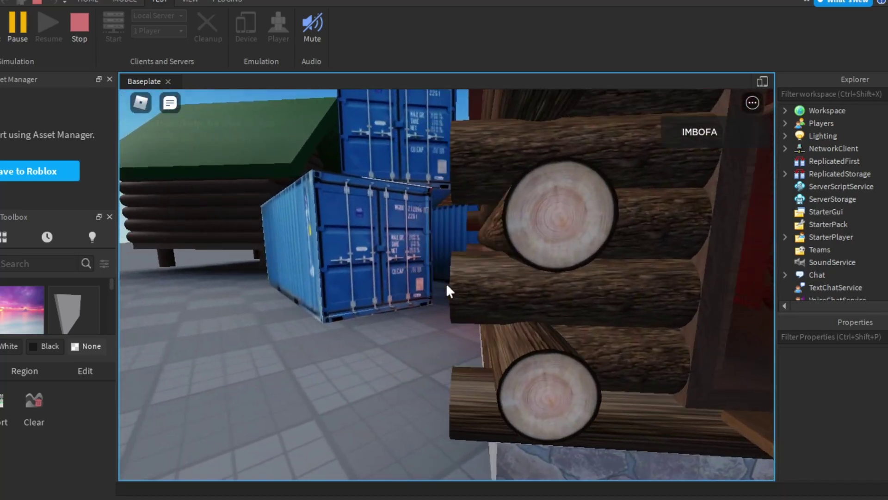
key("w")
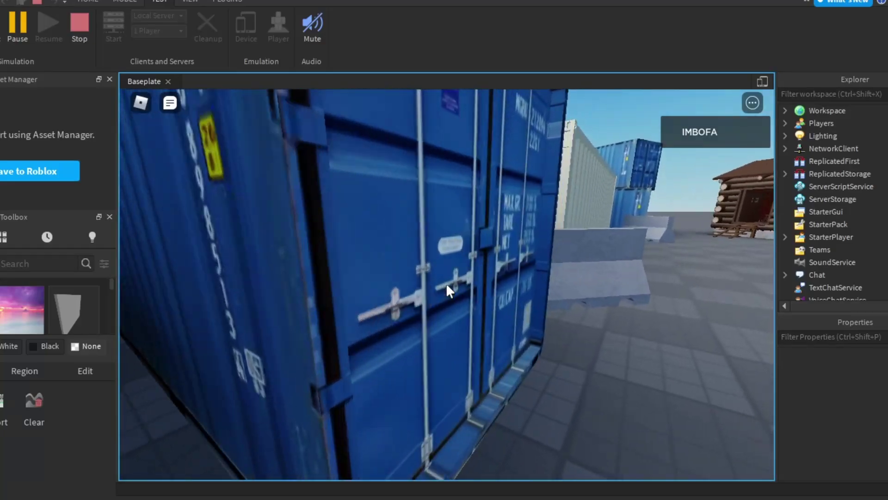
- Jump onto the blue container stack in third person and survey the whole map from above
scroll(446, 282, "down", 4)
key("w")
key("space")
key("space")
right_click_drag(481, 282, 481, 282)
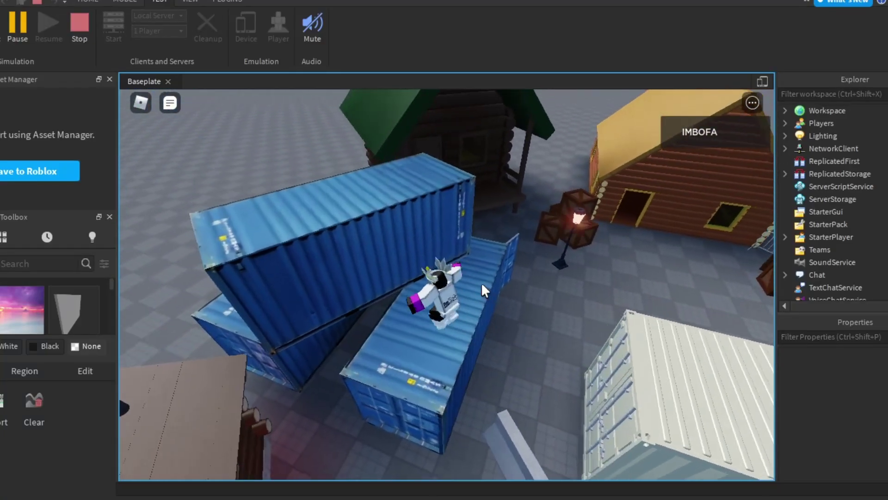
scroll(481, 285, "down", 8)
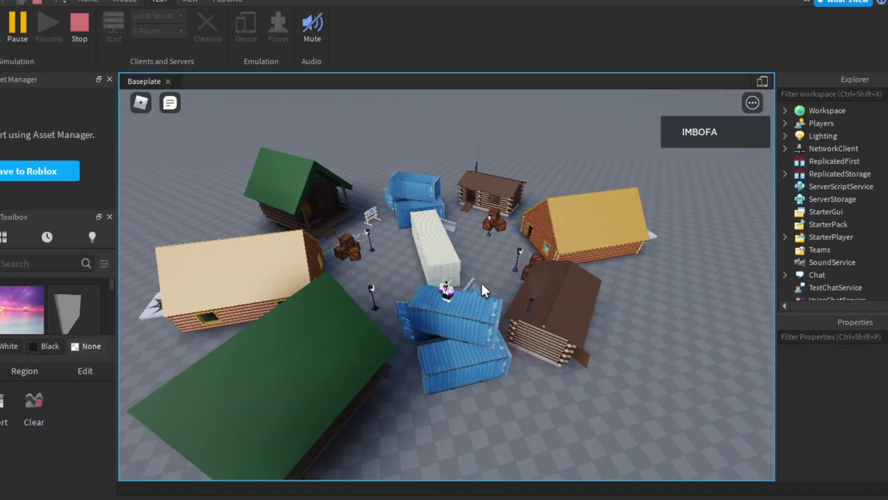
scroll(481, 282, "up", 10)
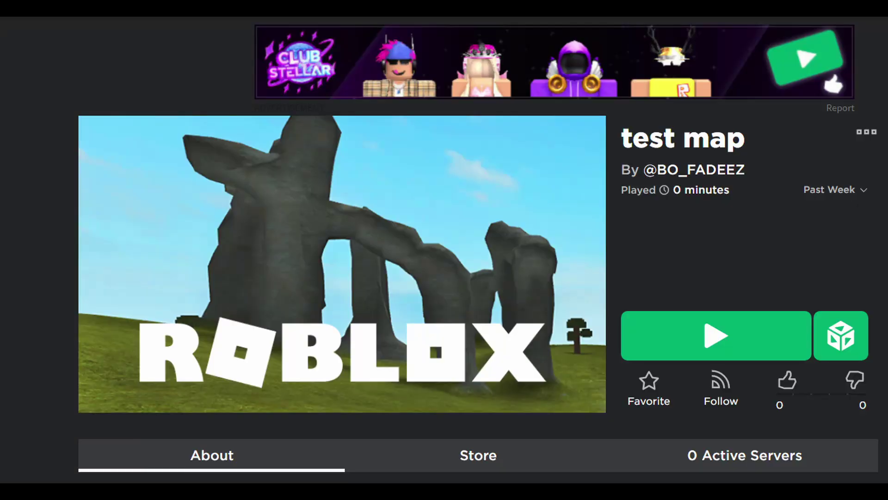